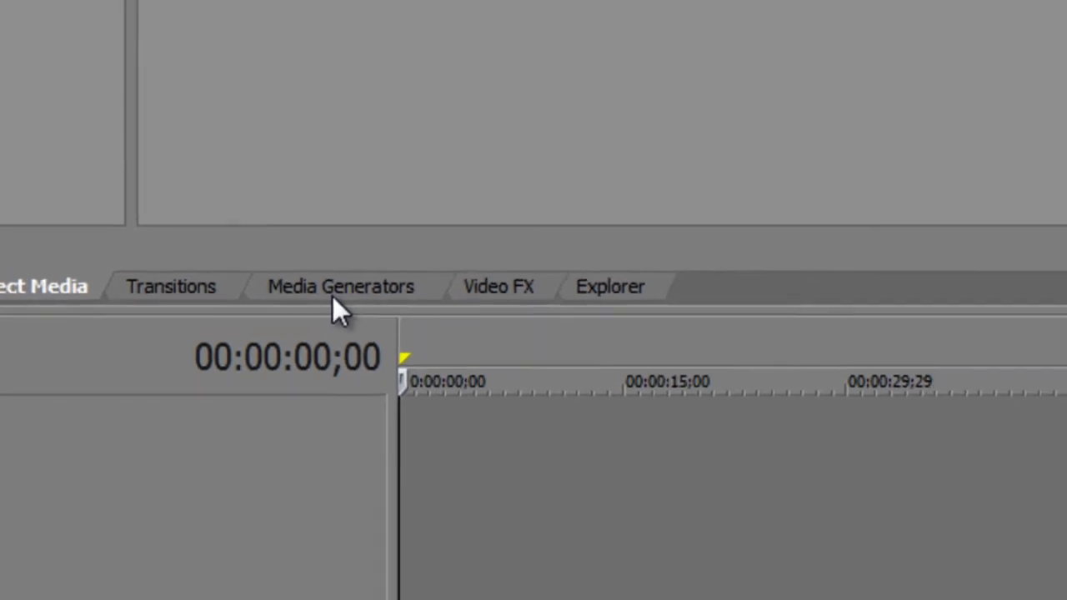
Choose the White preset from the Solid Color media generators.
click(363, 273)
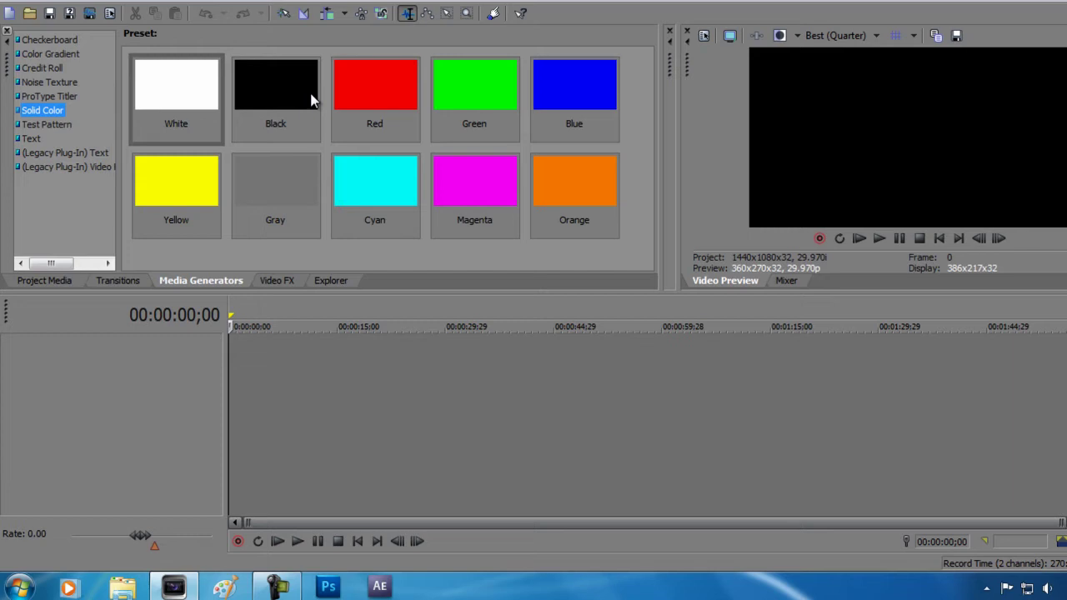
click(172, 92)
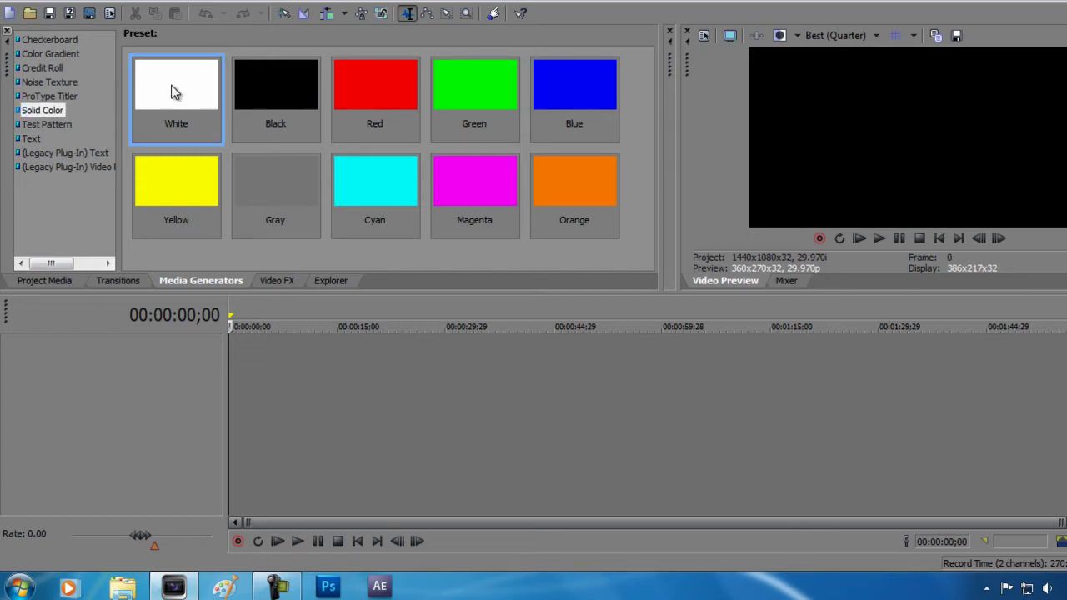
Place the White solid color clip on a new video track and reopen its generator settings.
drag(173, 94, 243, 359)
drag(235, 364, 238, 365)
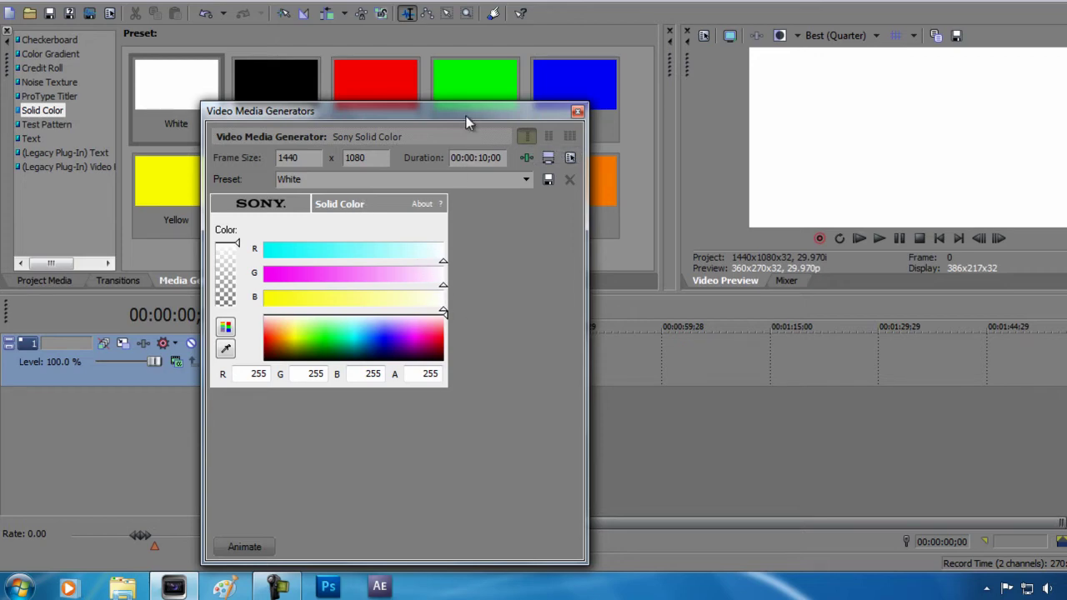
drag(549, 115, 907, 161)
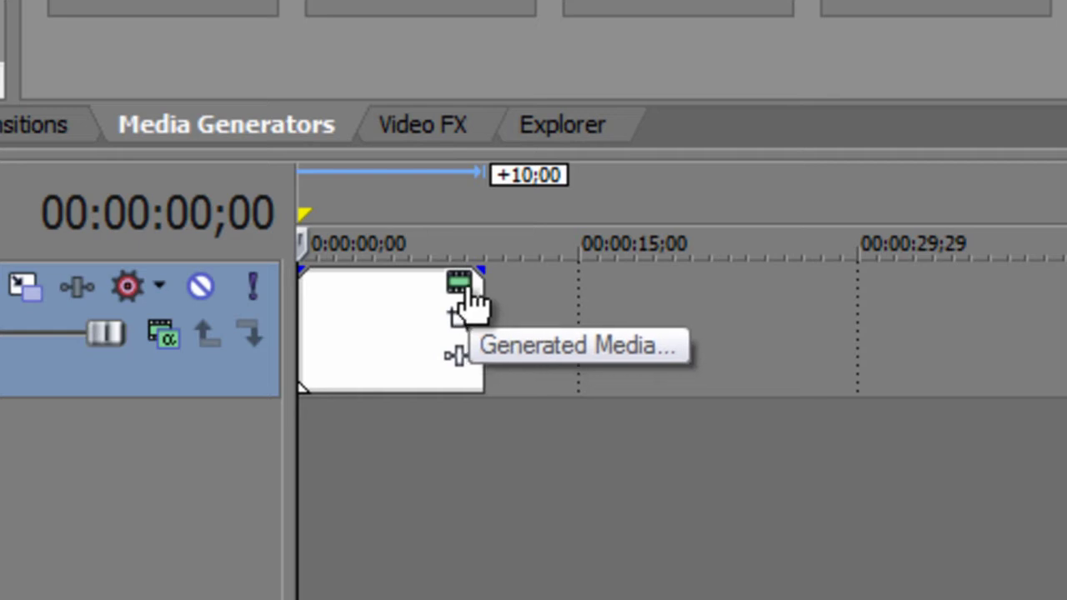
click(459, 284)
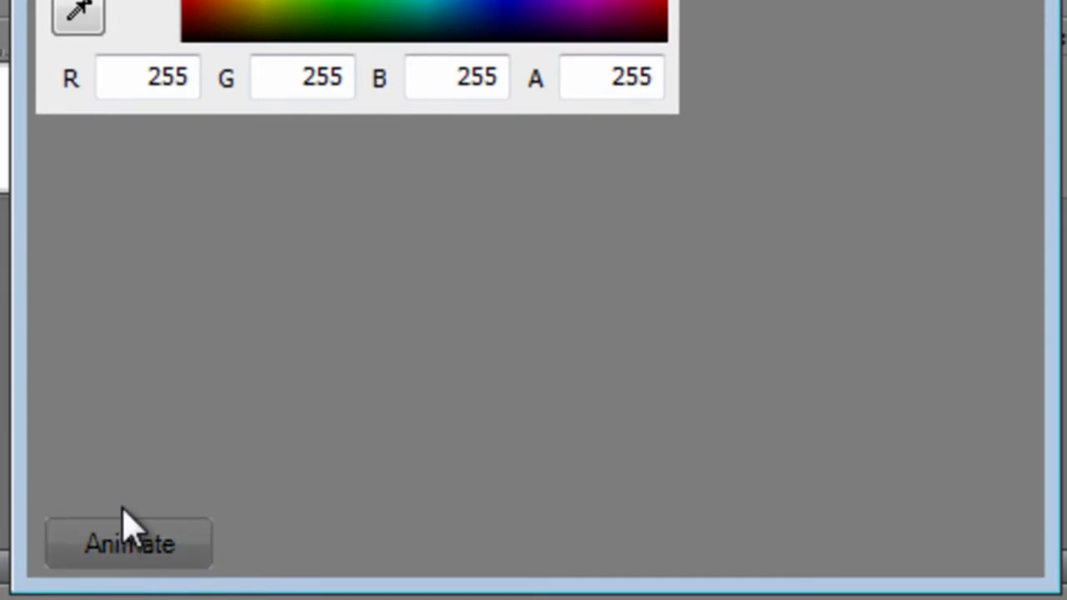
Show the color keyframe lane and move the keyframe time to about one second.
click(143, 538)
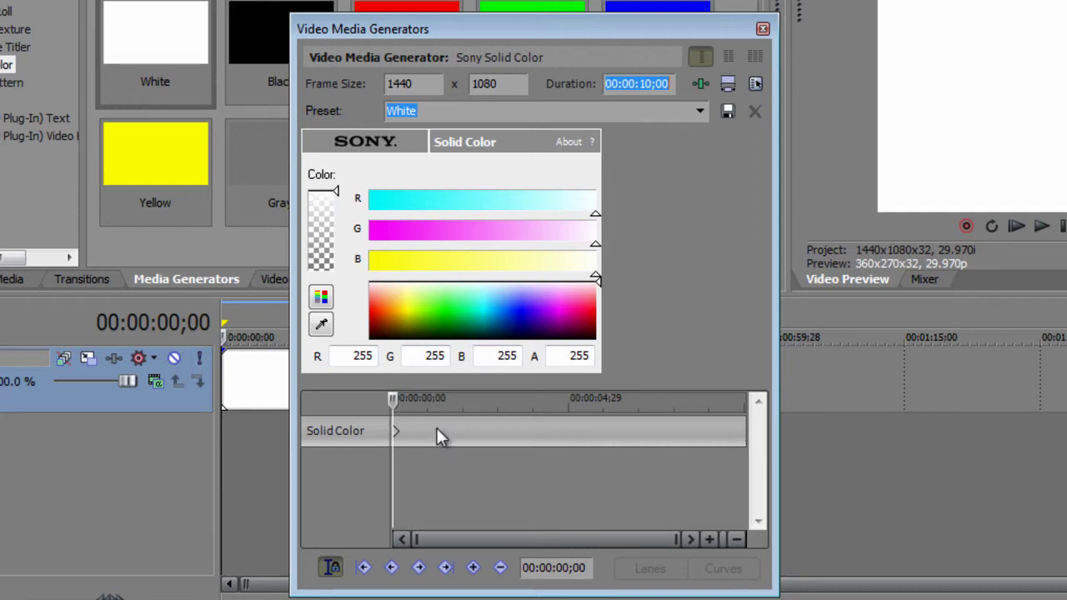
click(395, 401)
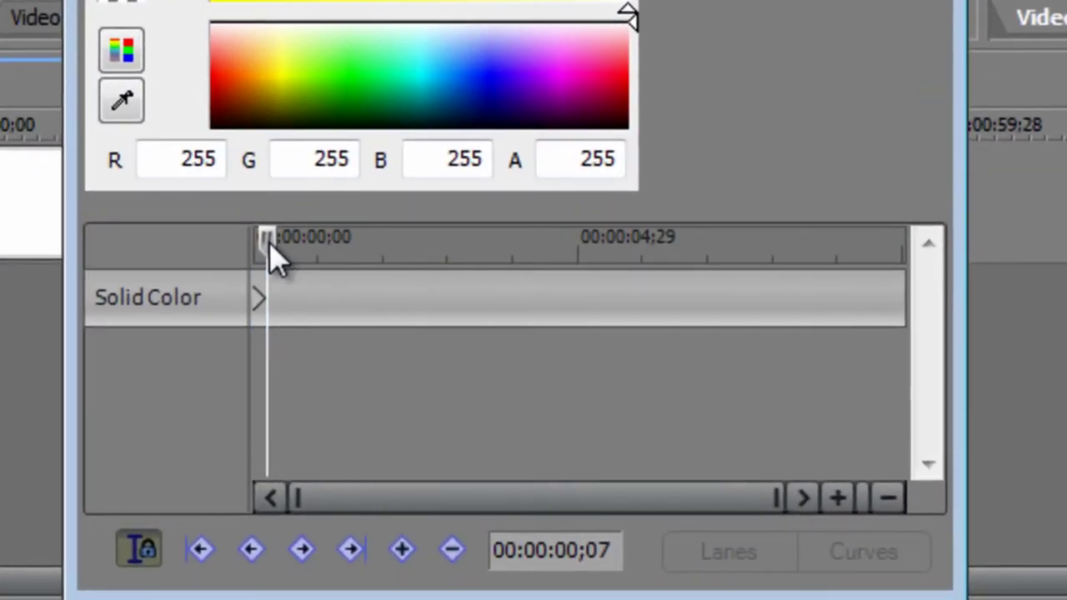
drag(267, 243, 320, 242)
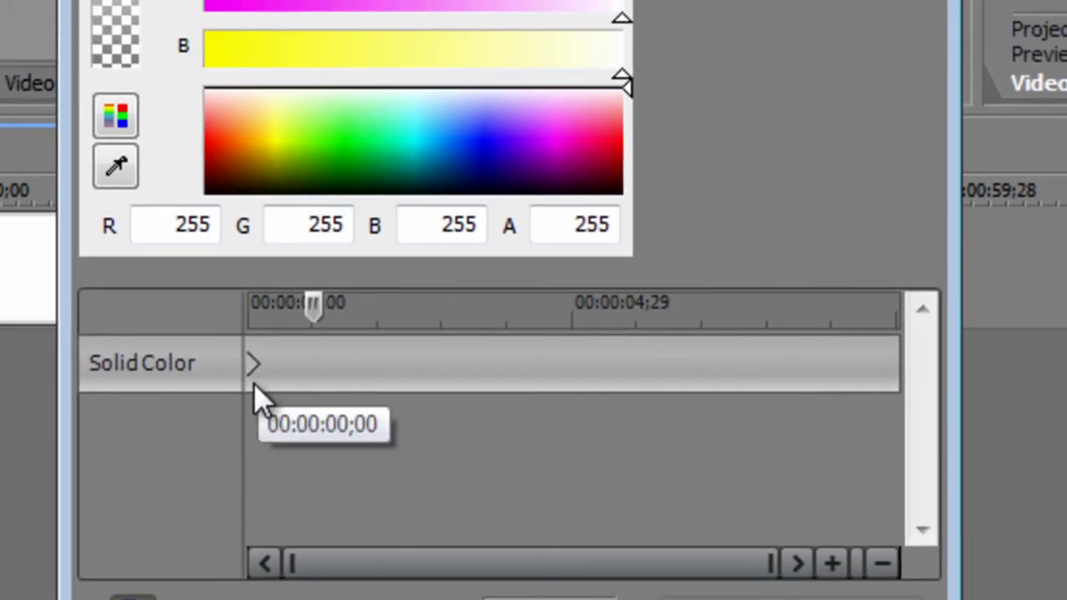
Key green at one second and red at two seconds, then move the keyframe time to 2;29.
mouse_move(335, 158)
mouse_down()
mouse_move(367, 150)
mouse_move(343, 149)
mouse_up()
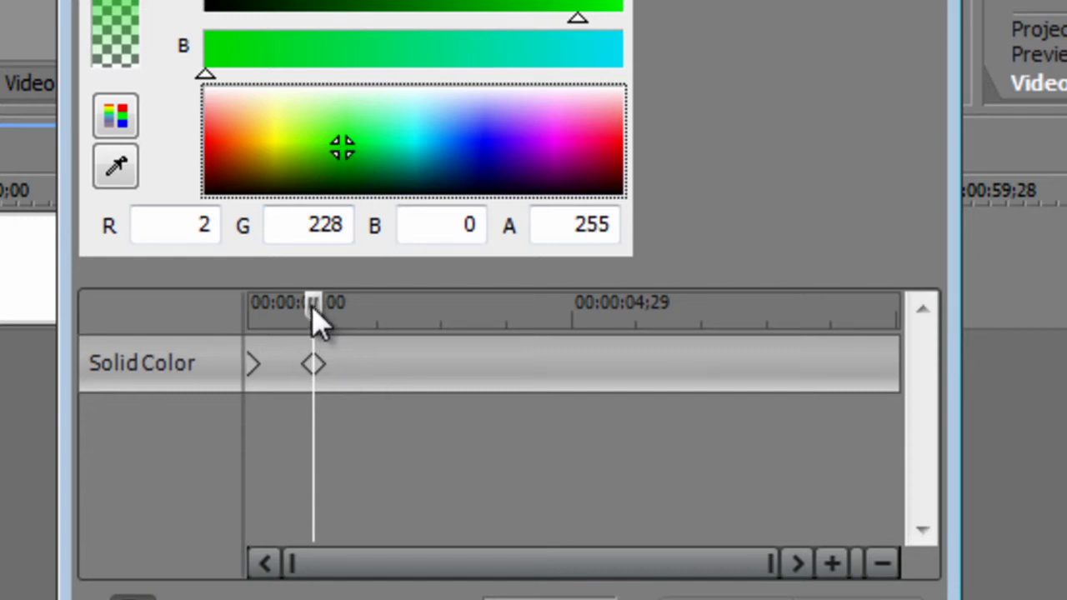
drag(314, 305, 376, 304)
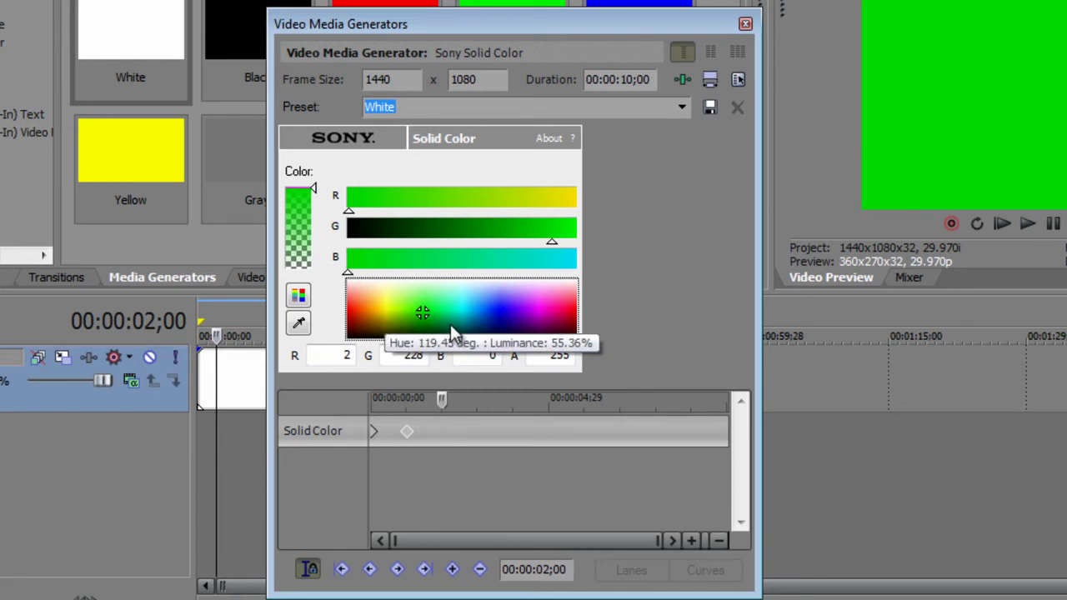
drag(419, 317, 346, 309)
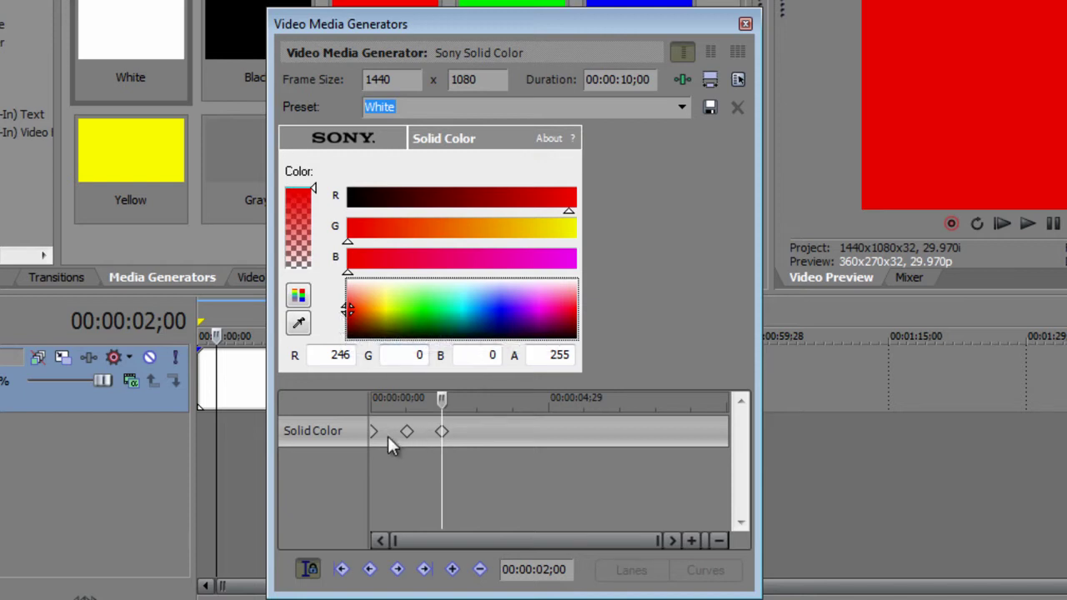
drag(441, 400, 472, 411)
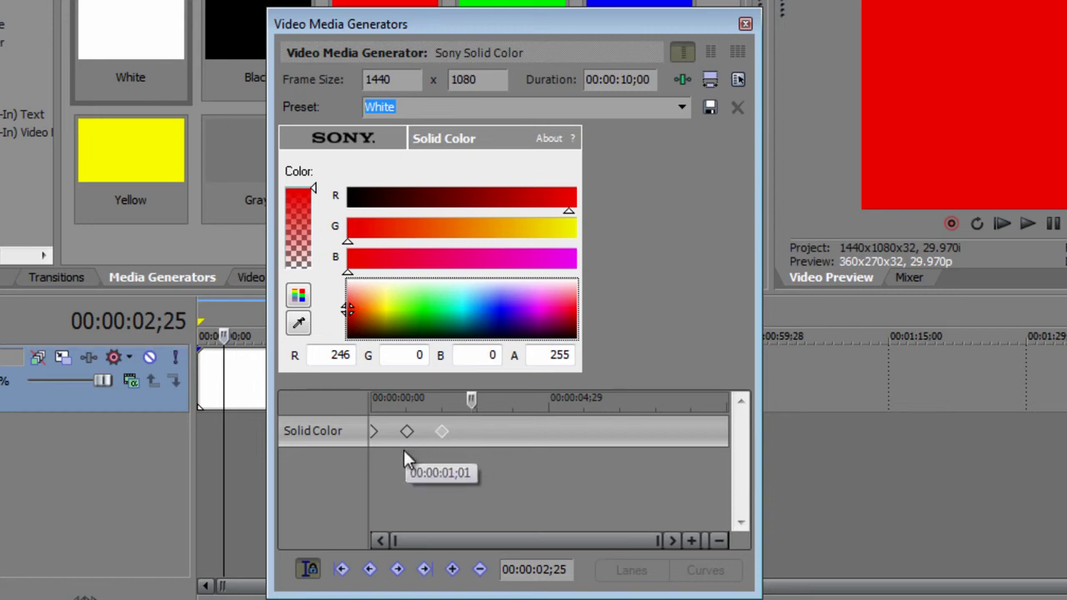
drag(468, 394, 475, 498)
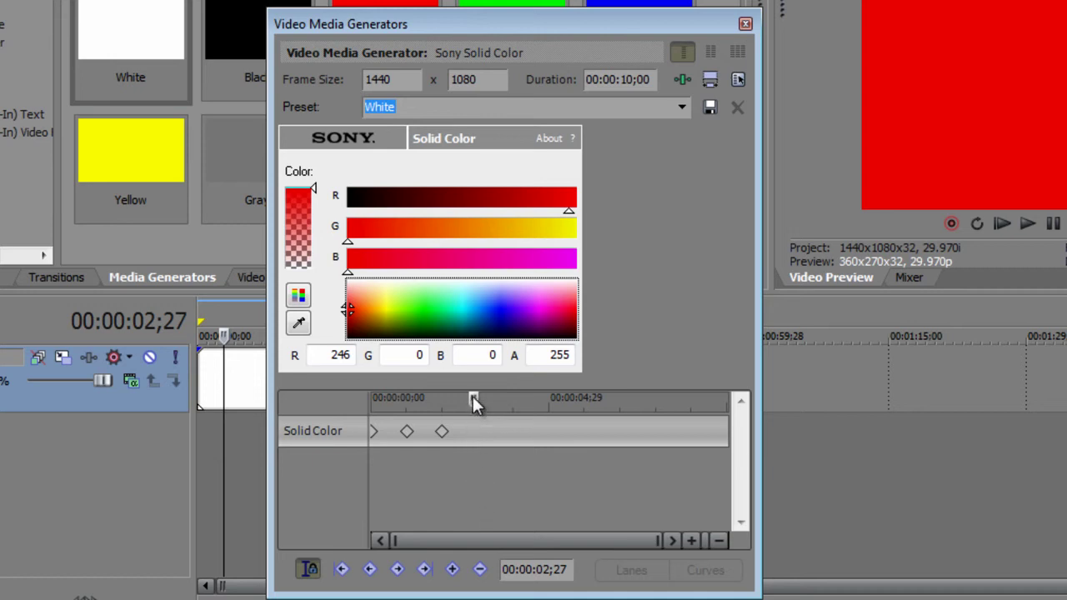
drag(473, 396, 477, 394)
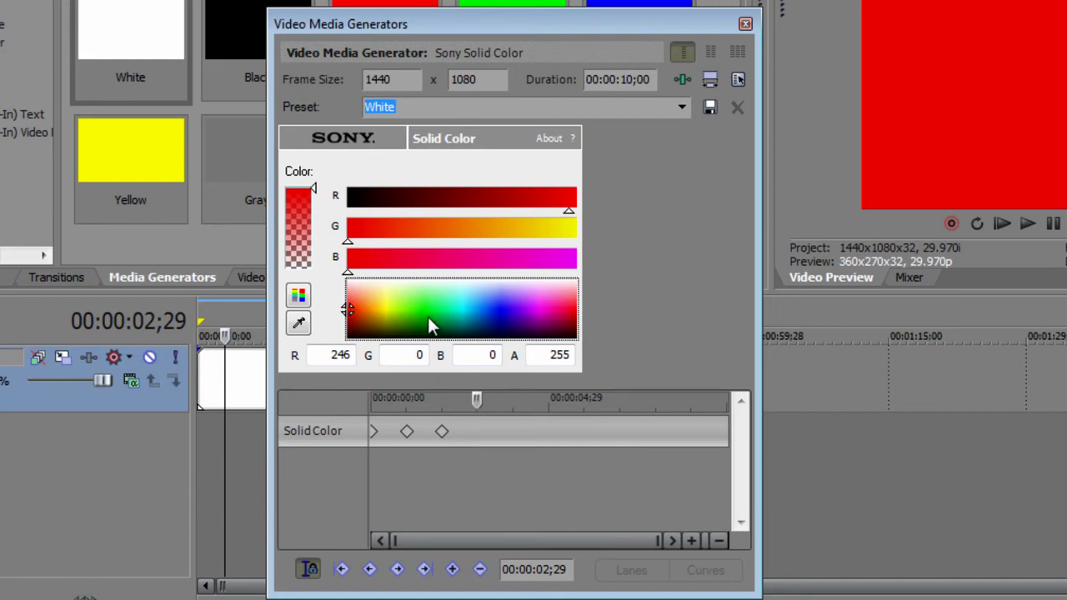
Add blue, yellow at four seconds, and light pink at 4;27 color keyframes.
click(493, 313)
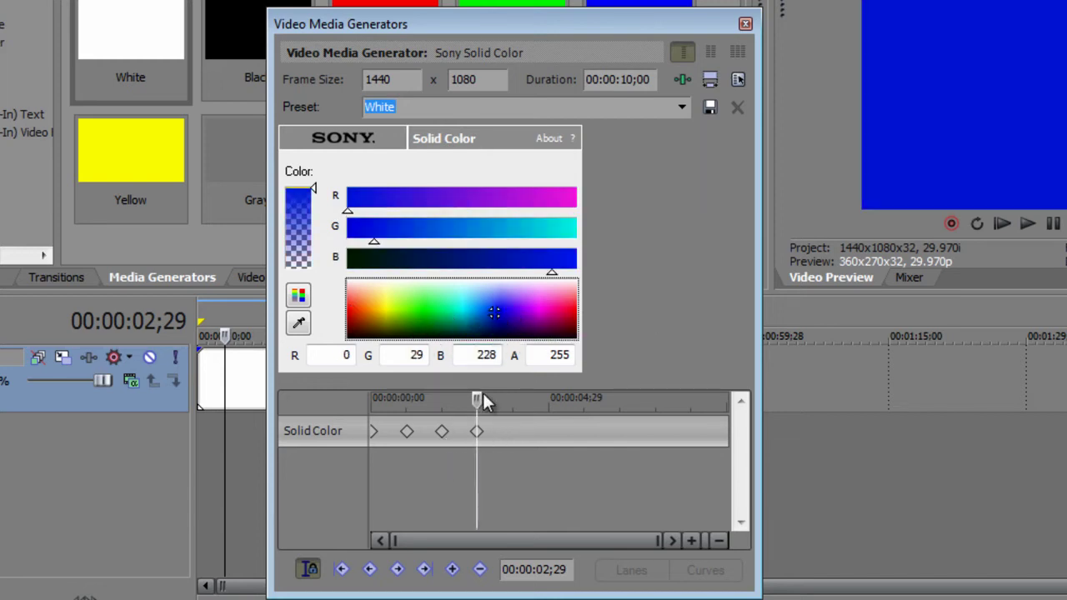
drag(477, 399, 513, 399)
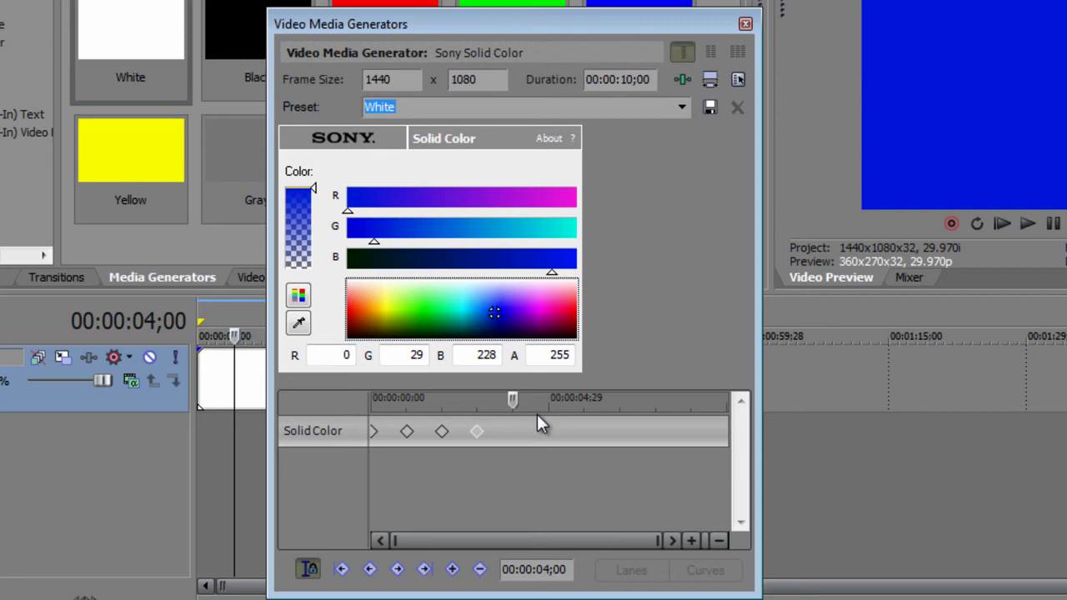
click(380, 306)
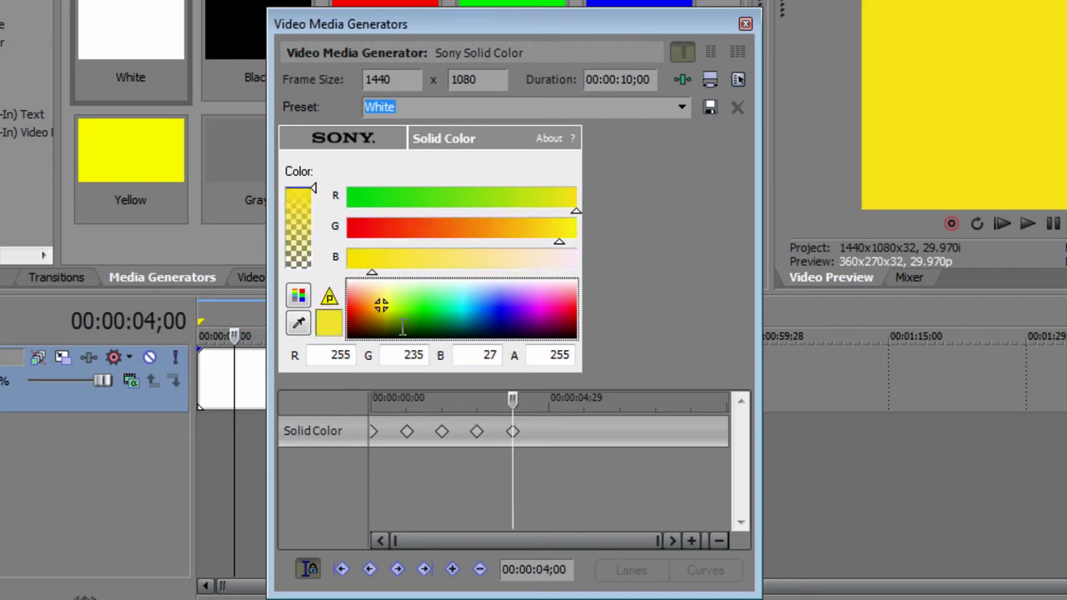
drag(511, 399, 547, 396)
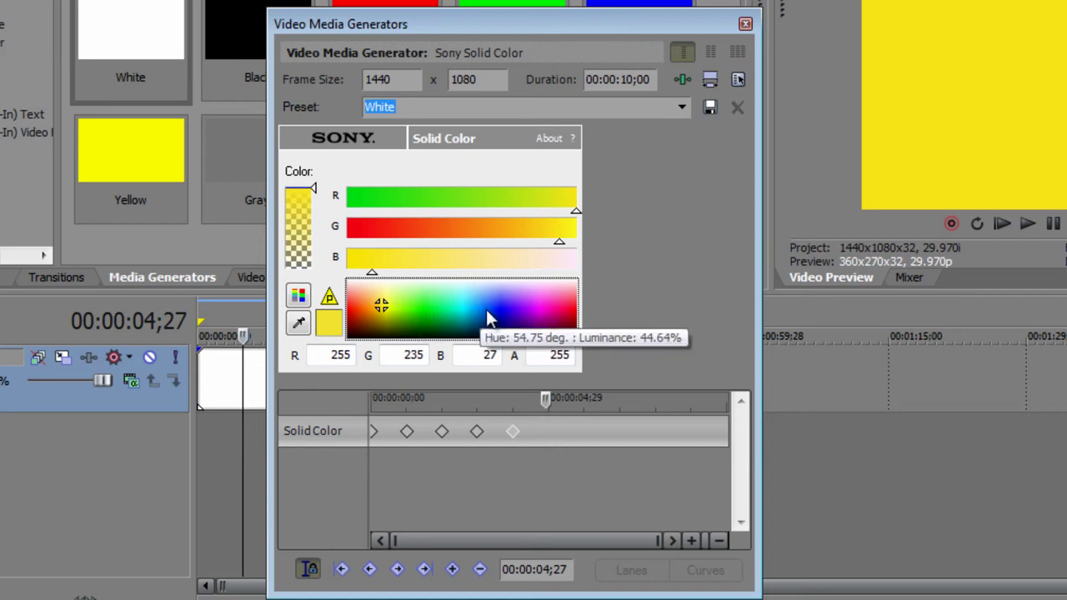
click(539, 304)
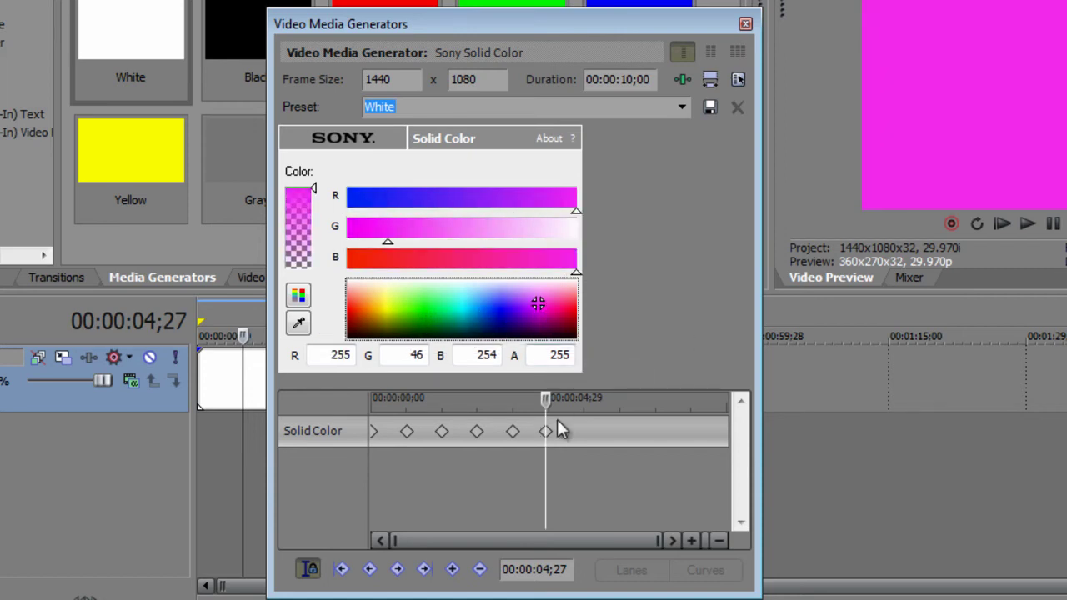
drag(534, 310, 538, 301)
drag(547, 398, 583, 398)
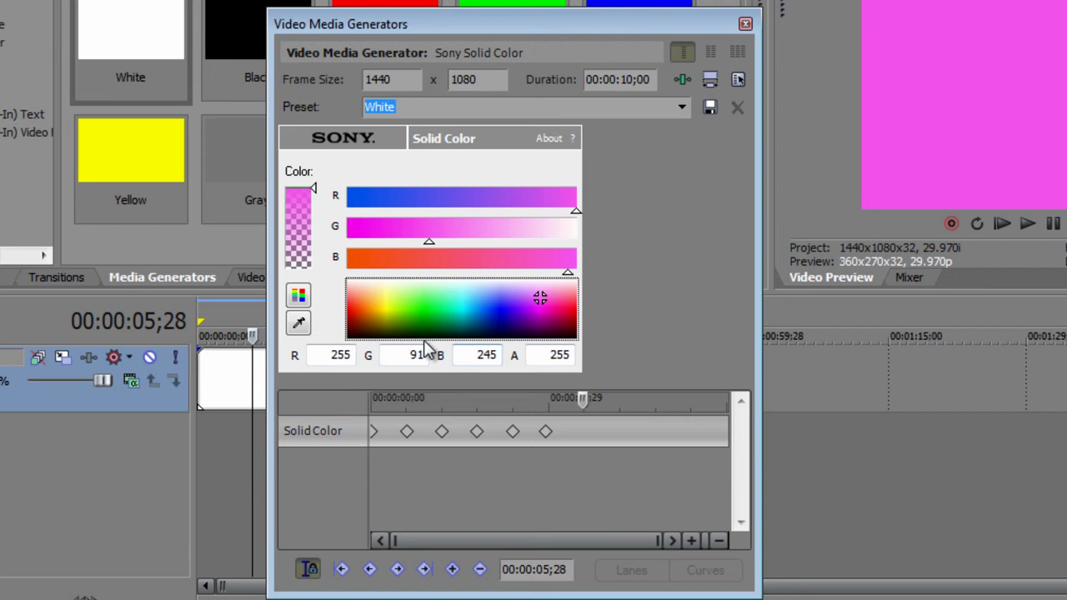
Add dark green at 5;28 and near-white at 6;27 color keyframes.
mouse_move(425, 337)
mouse_down()
mouse_move(440, 305)
mouse_move(433, 333)
mouse_up()
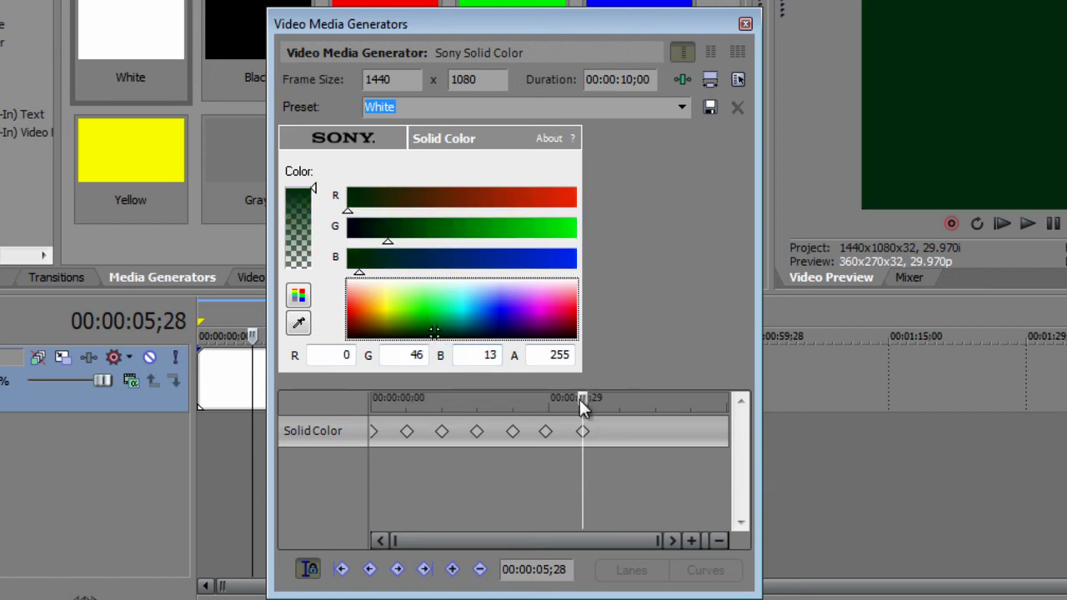
drag(581, 400, 619, 399)
click(433, 296)
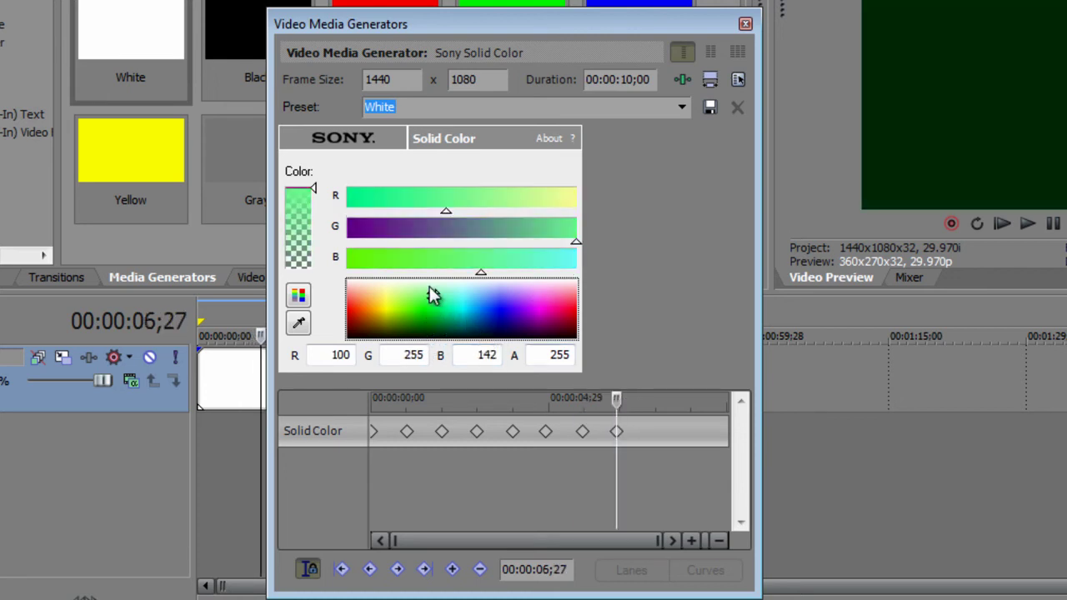
drag(433, 297, 426, 281)
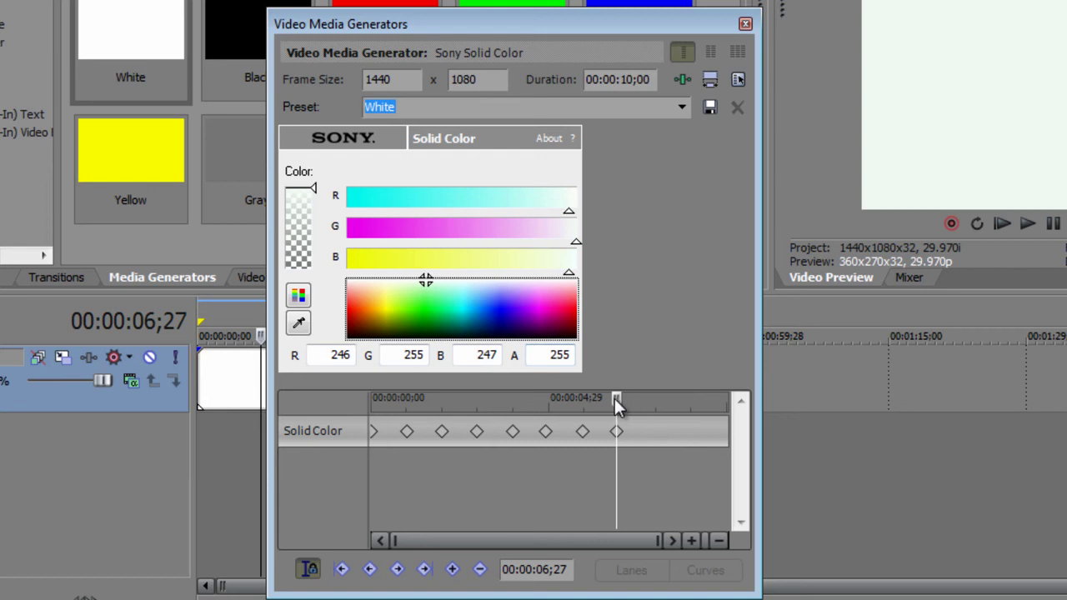
drag(614, 398, 314, 388)
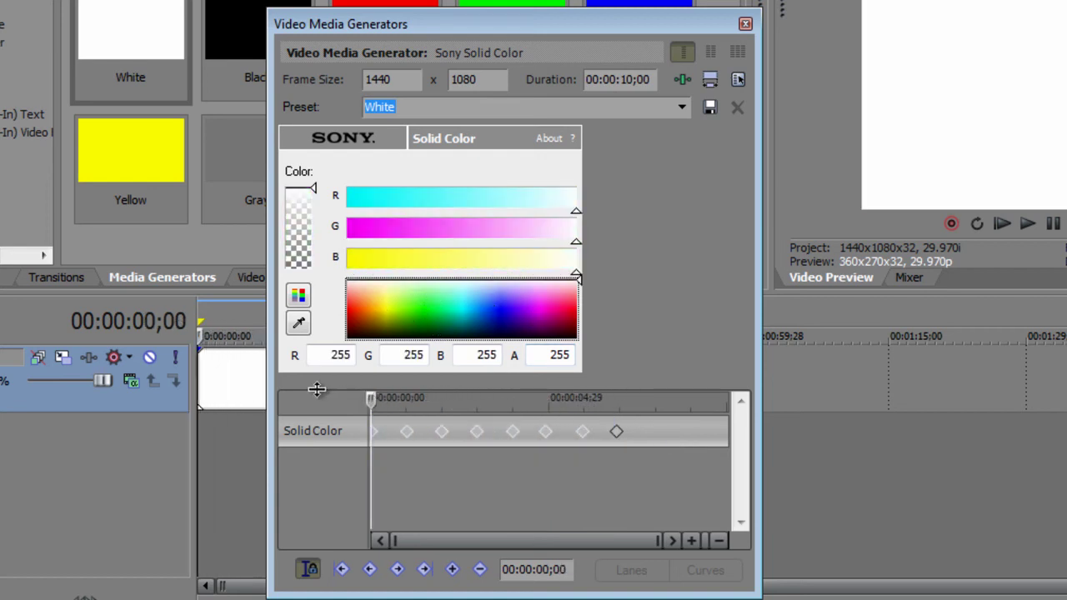
Close the generator settings, play the color-cycling clip, then jump to 3;06.
click(745, 23)
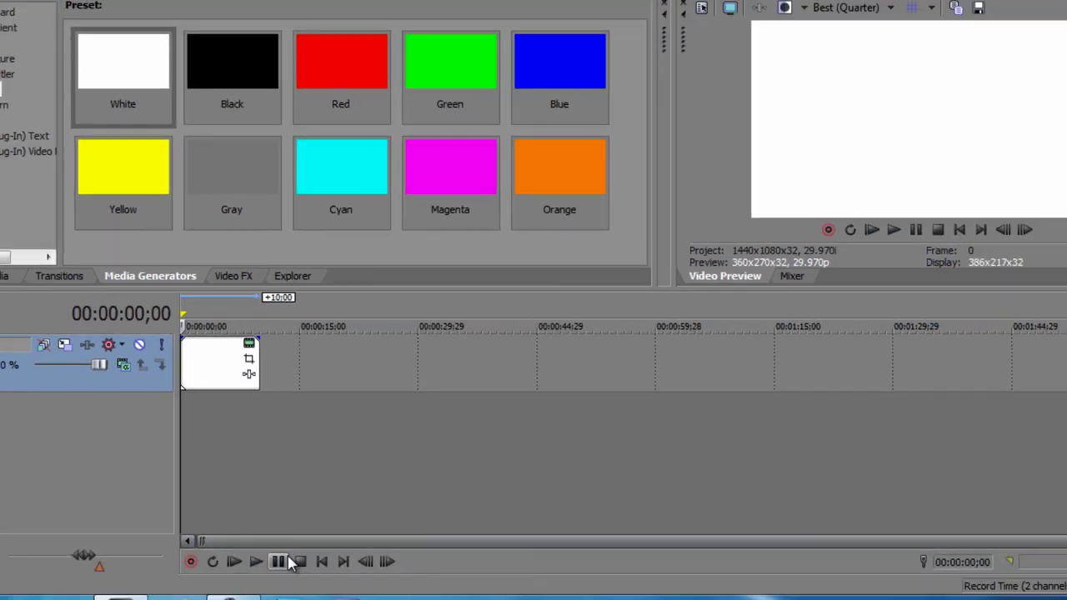
click(256, 561)
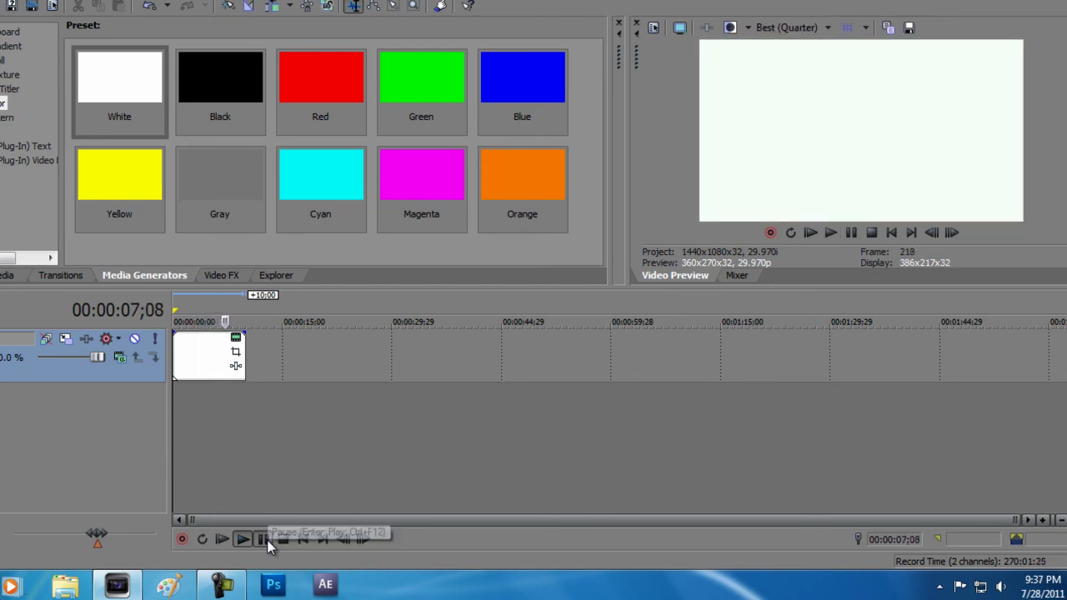
click(266, 539)
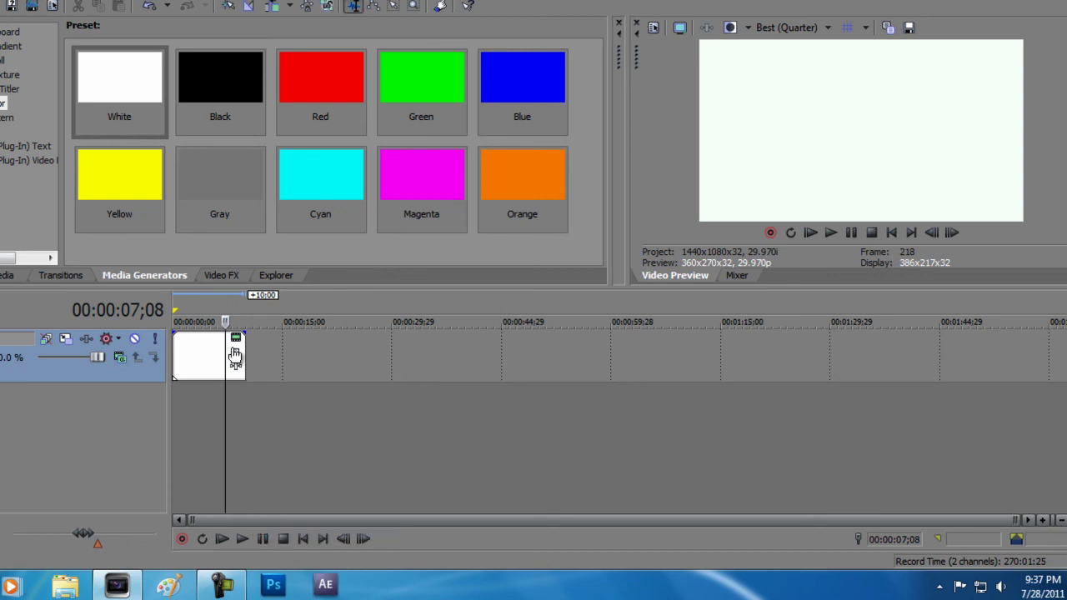
click(196, 410)
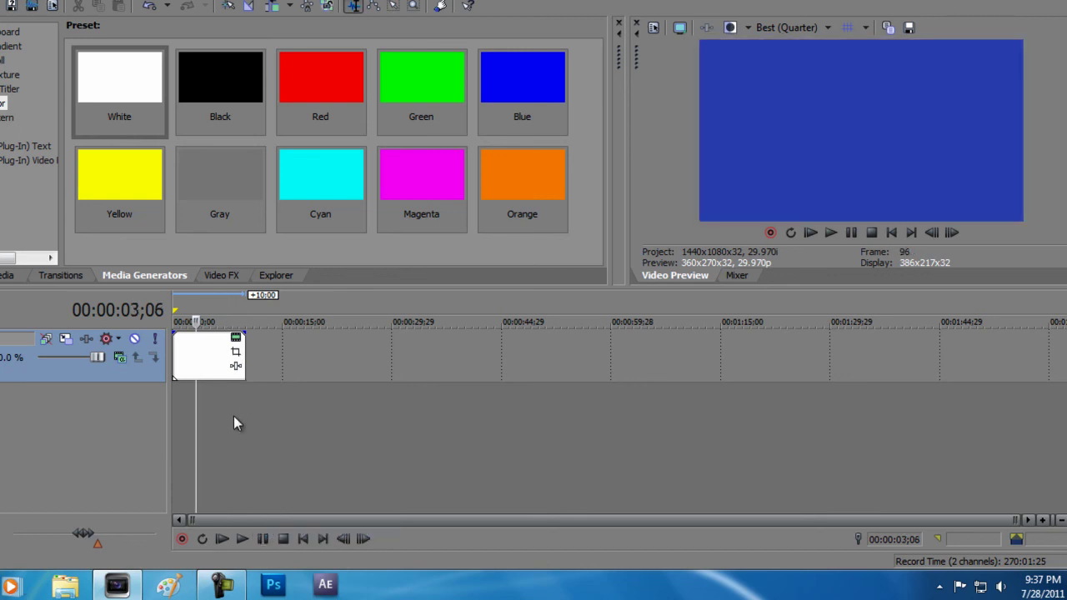